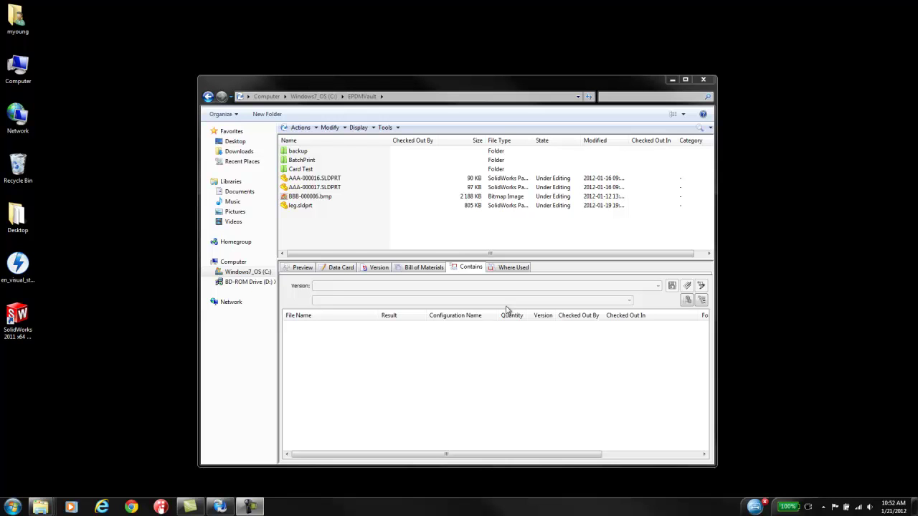
# Browse BatchPrint's SolidWorks folder, then open the BatchPrint AutoCAD folder holding SampleDwg.dwg
pyautogui.click(321, 161)
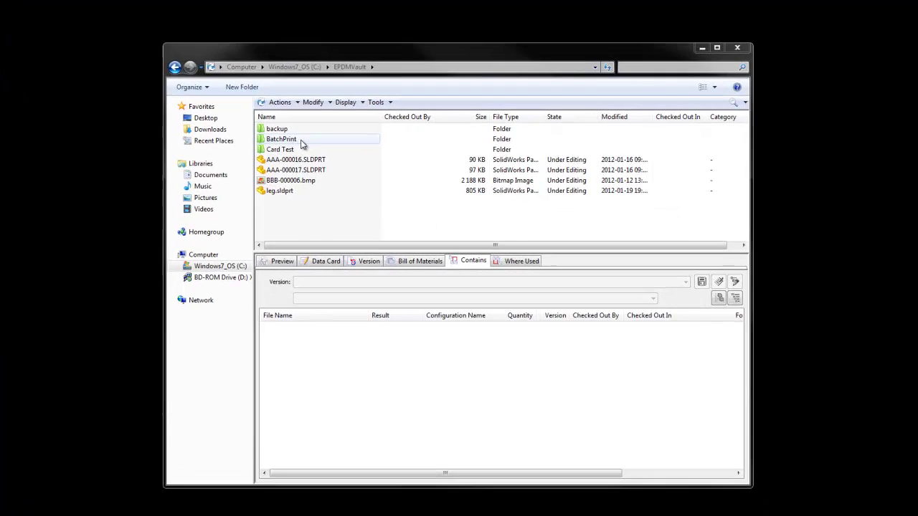
pyautogui.doubleClick(280, 119)
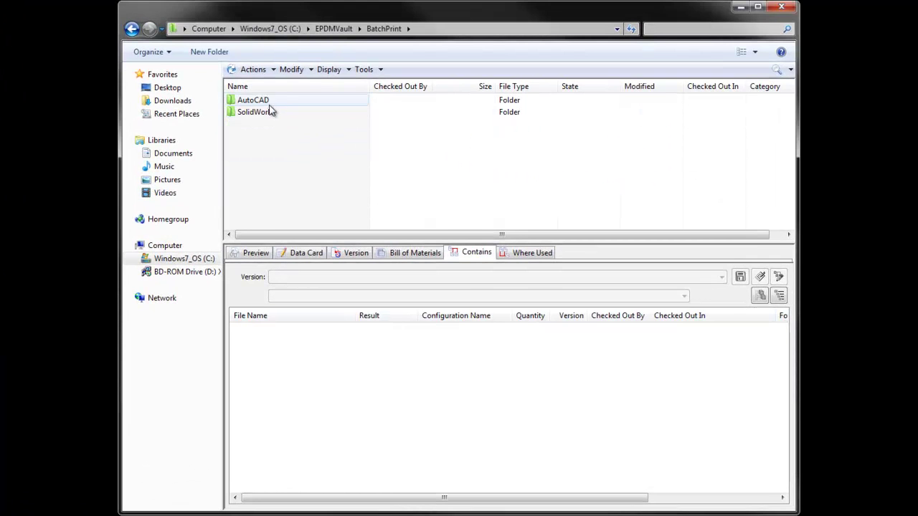
pyautogui.doubleClick(270, 113)
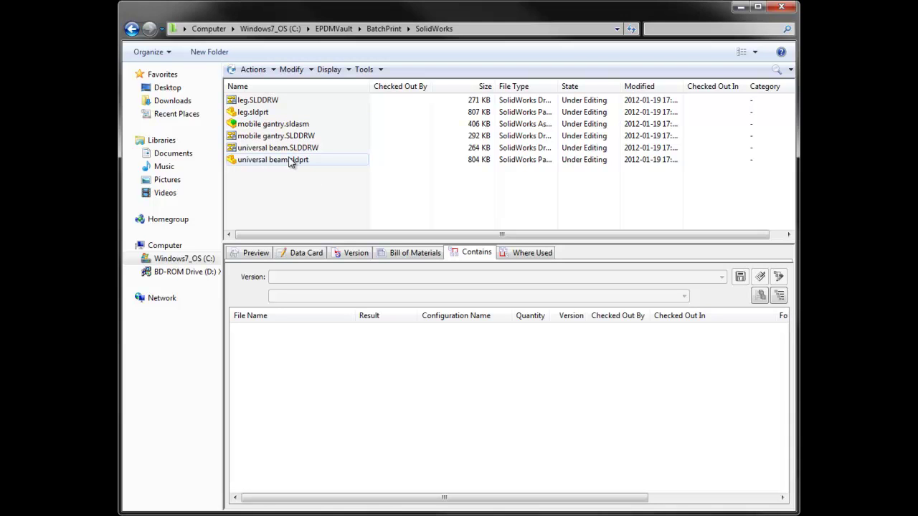
pyautogui.click(389, 28)
pyautogui.doubleClick(252, 101)
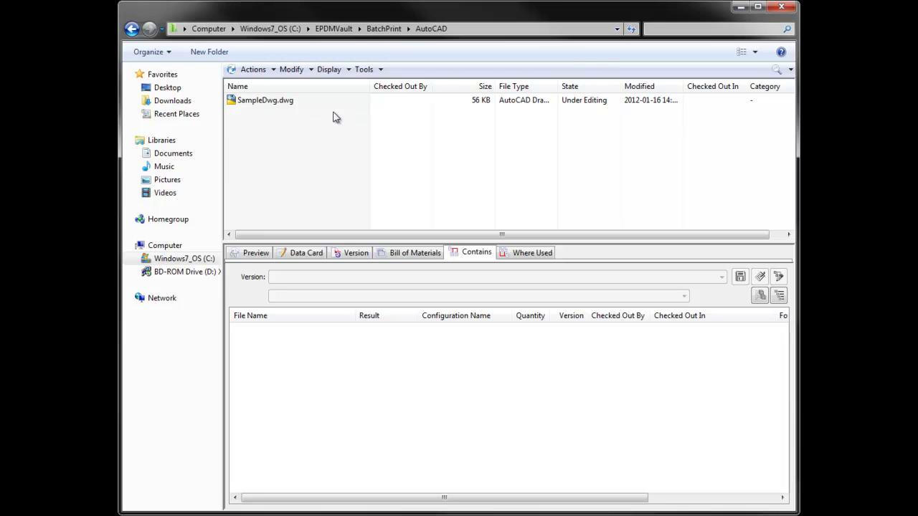
# Launch xLM Batch Plot from SampleDwg.dwg's context menu and move its window right
pyautogui.rightClick(270, 103)
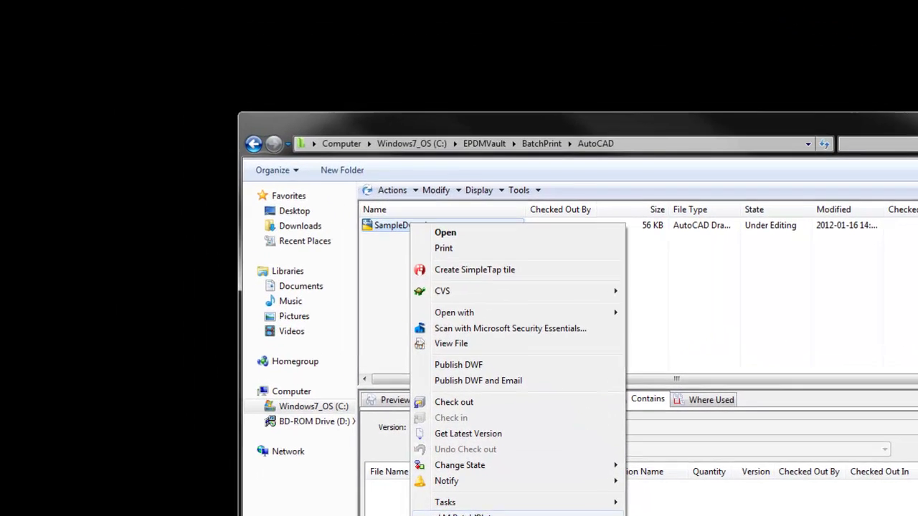
pyautogui.click(463, 513)
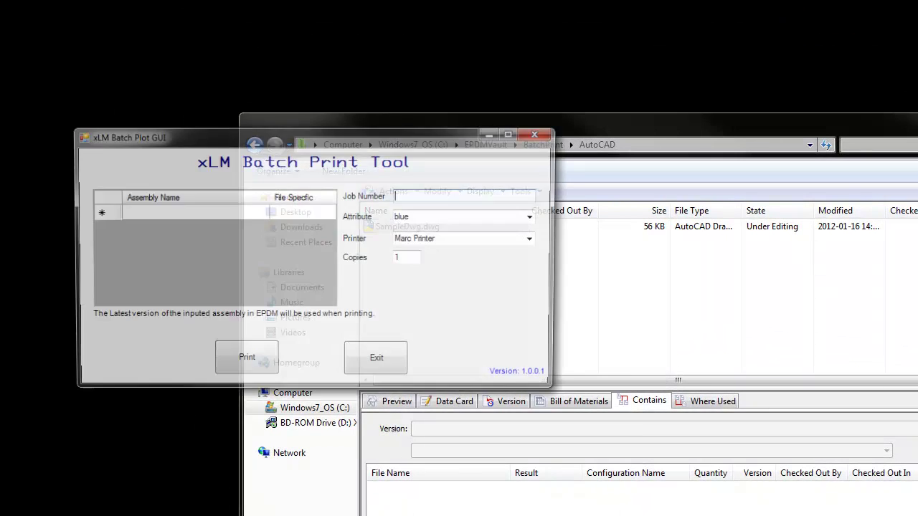
pyautogui.moveTo(373, 153); pyautogui.dragTo(662, 150)
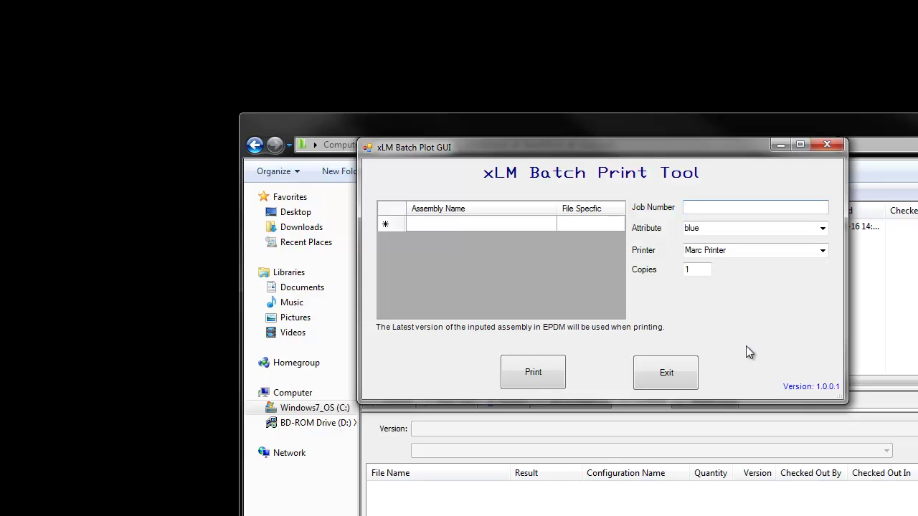
# Enter mobile gantry.sldasm and SampleDwg.dwg as the two assembly names
pyautogui.click(467, 224)
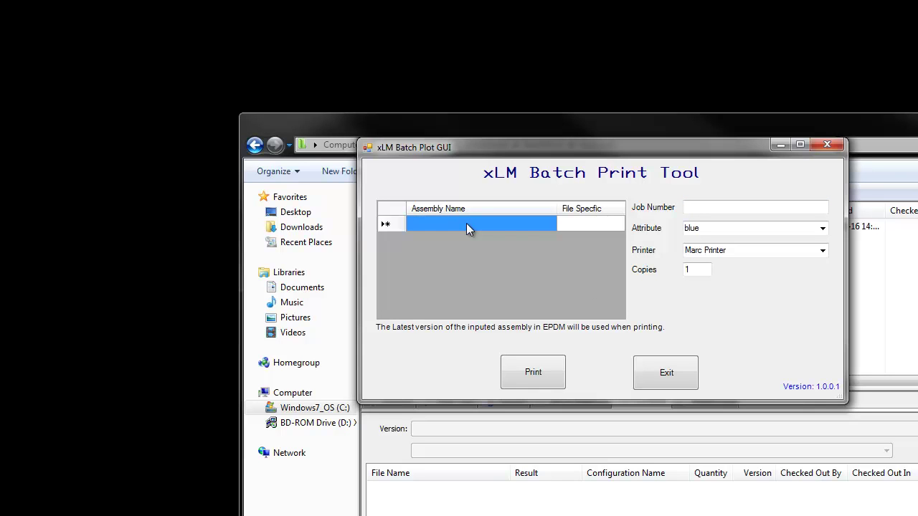
pyautogui.write('m')
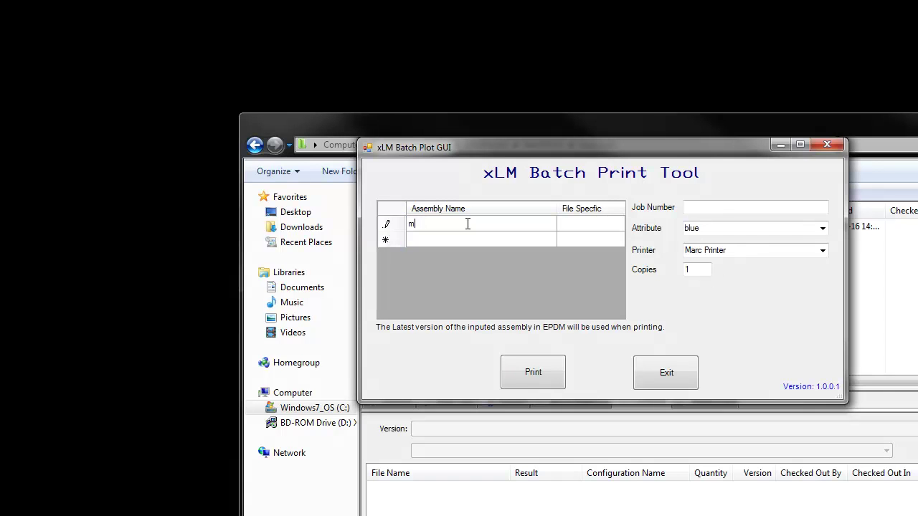
pyautogui.write('obile gantry.sldasm')
pyautogui.click(466, 239)
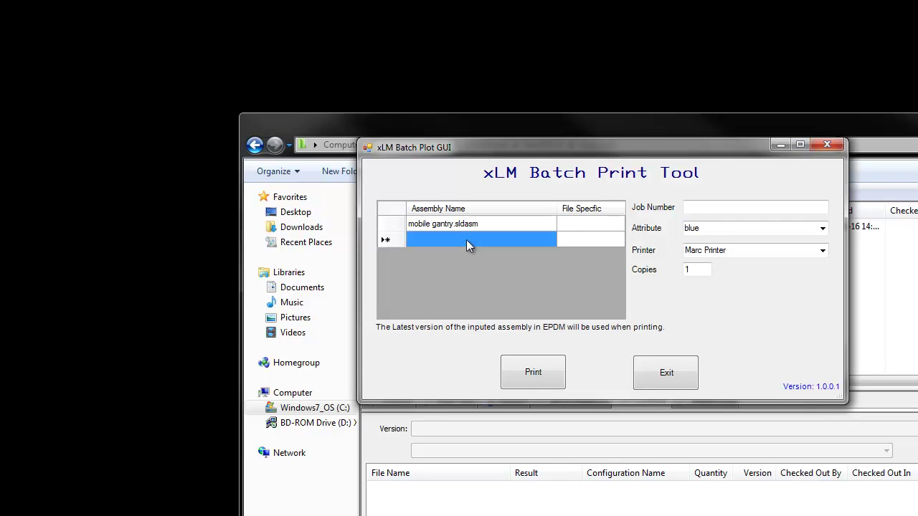
pyautogui.write('SampleDwg.dwg')
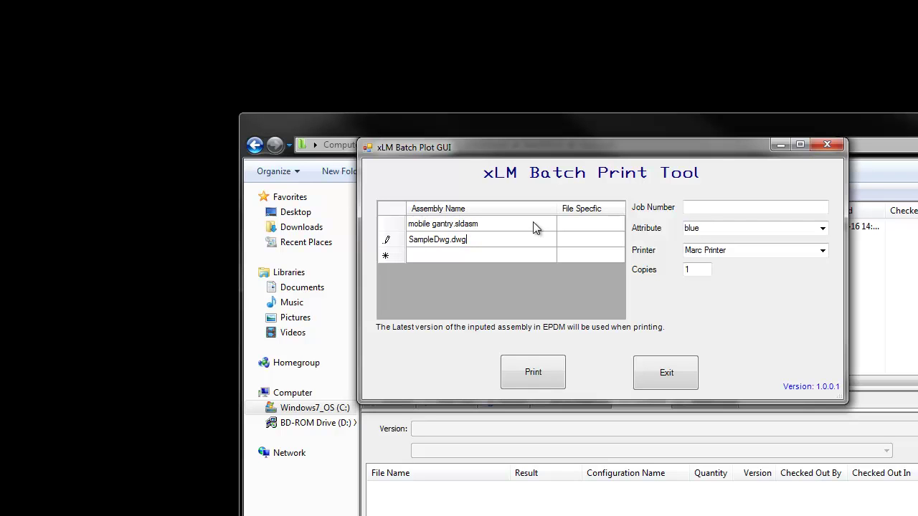
# Give the two rows File Specific values 10 and 5
pyautogui.click(574, 224)
pyautogui.write('10')
pyautogui.click(575, 238)
pyautogui.write('5')
pyautogui.click(737, 208)
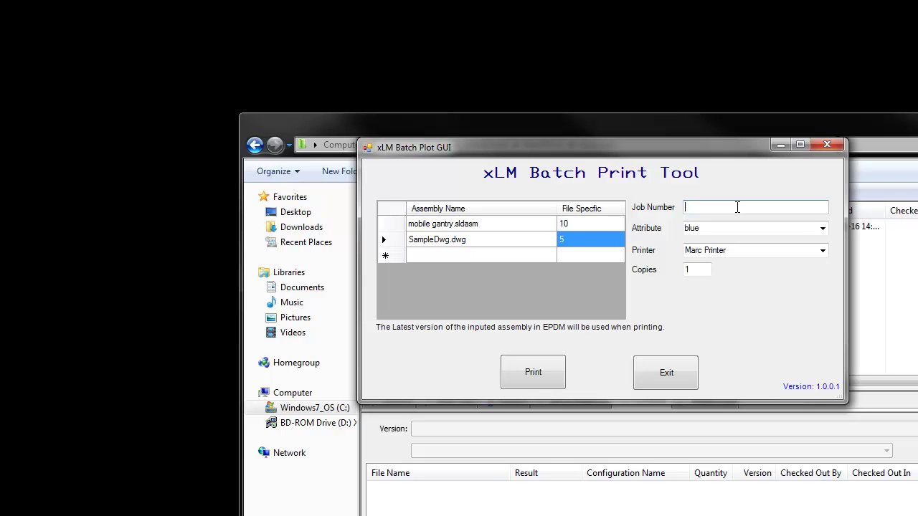
# Set job number 1234, attribute red and printer PDF, then print the listed items
pyautogui.write('1234')
pyautogui.click(824, 228)
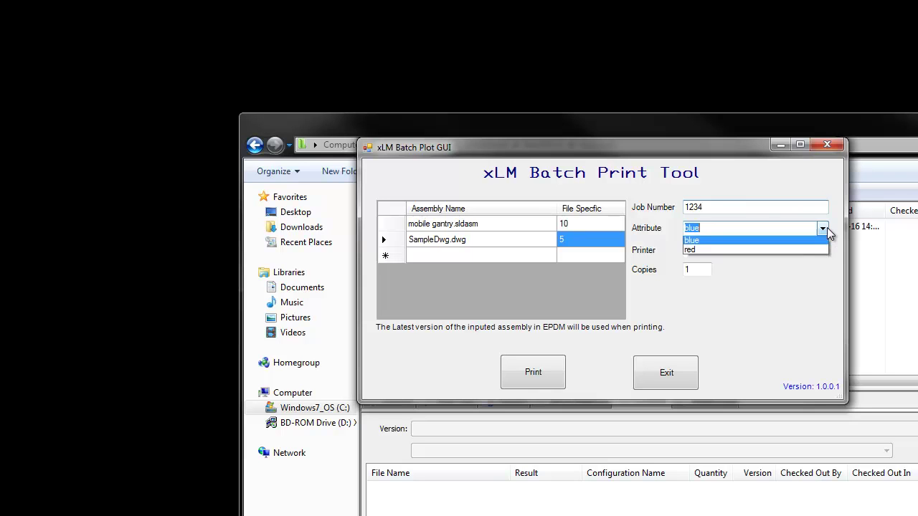
pyautogui.click(790, 249)
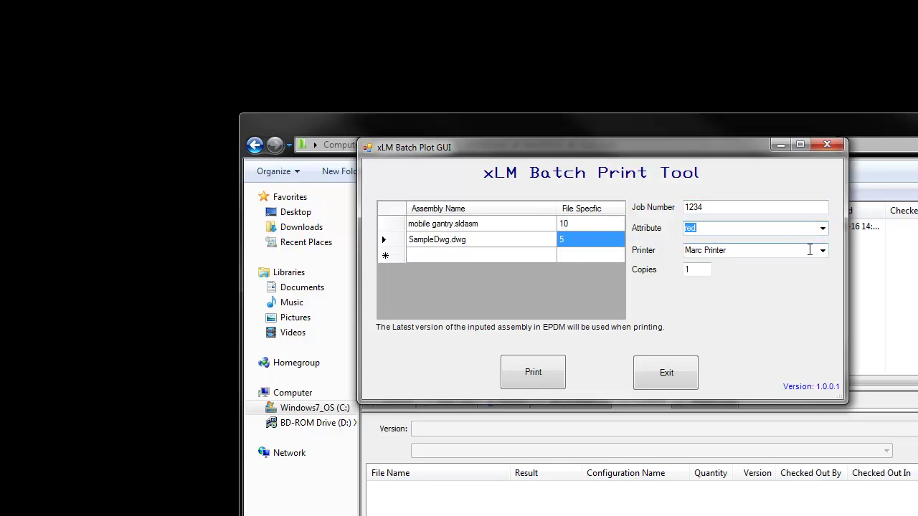
pyautogui.click(821, 251)
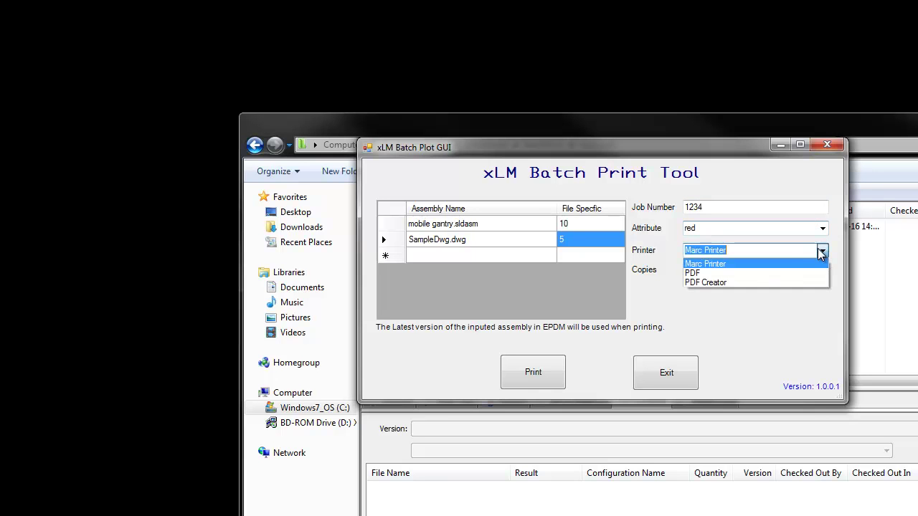
pyautogui.click(769, 273)
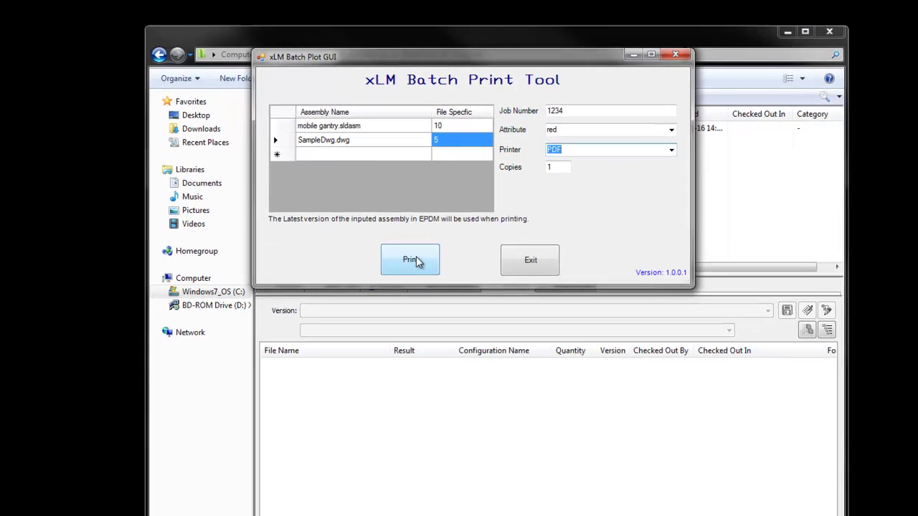
pyautogui.click(531, 367)
pyautogui.moveTo(411, 207); pyautogui.dragTo(366, 106)
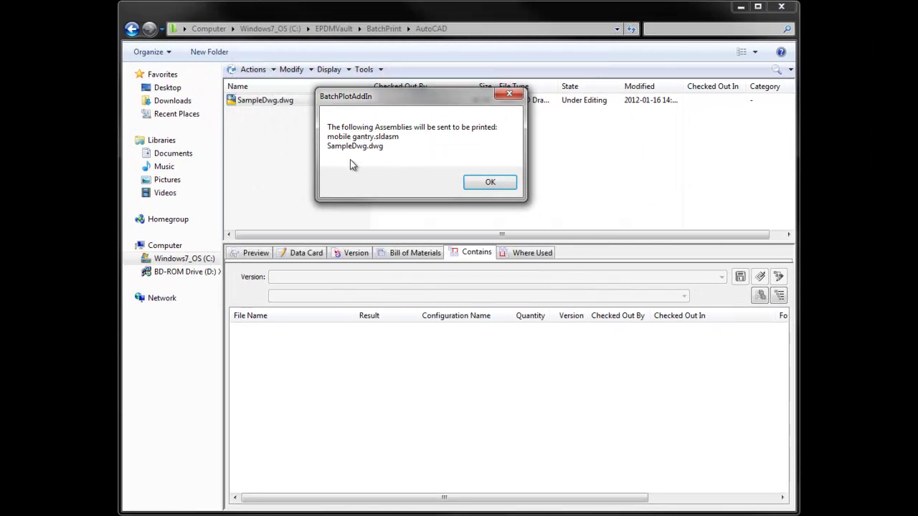
# Close the BatchPlotAddIn confirmation message with OK
pyautogui.click(491, 183)
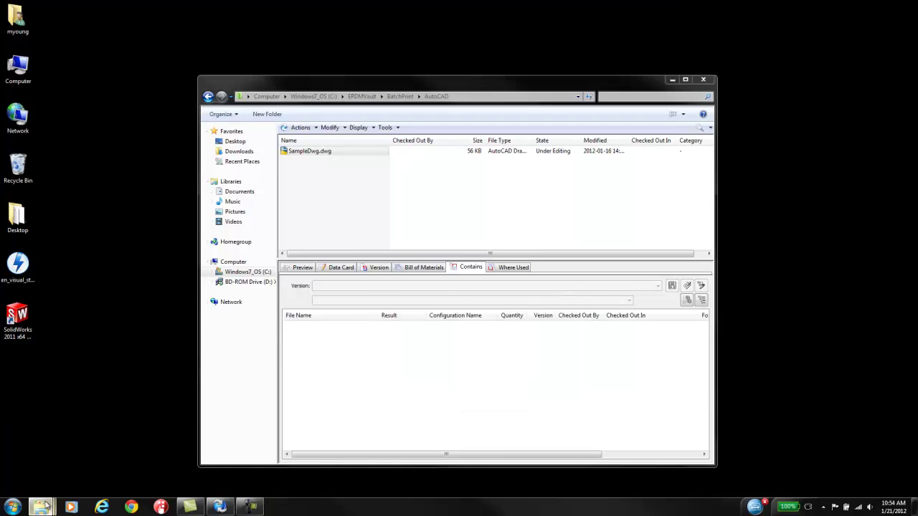
# Open job folder 1234, review leg.pdf, then bring up the PDM Administration task list
pyautogui.moveTo(41, 507)
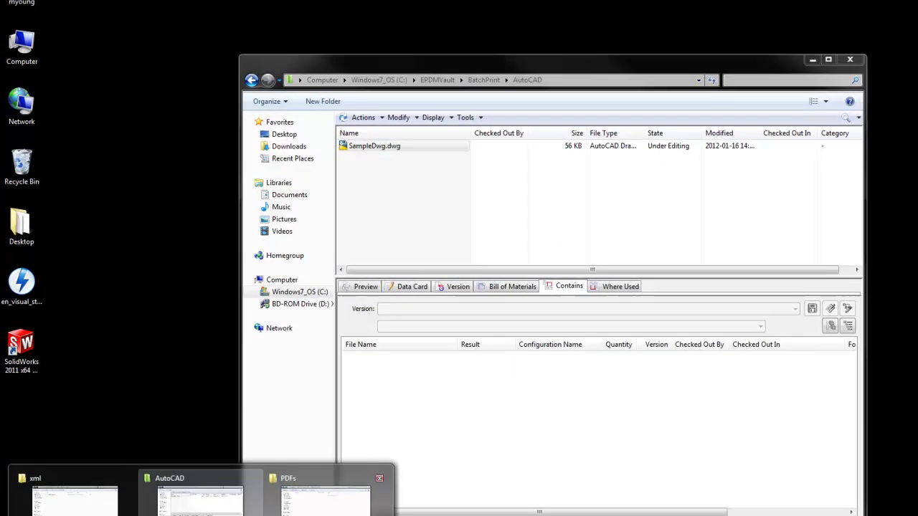
pyautogui.click(326, 500)
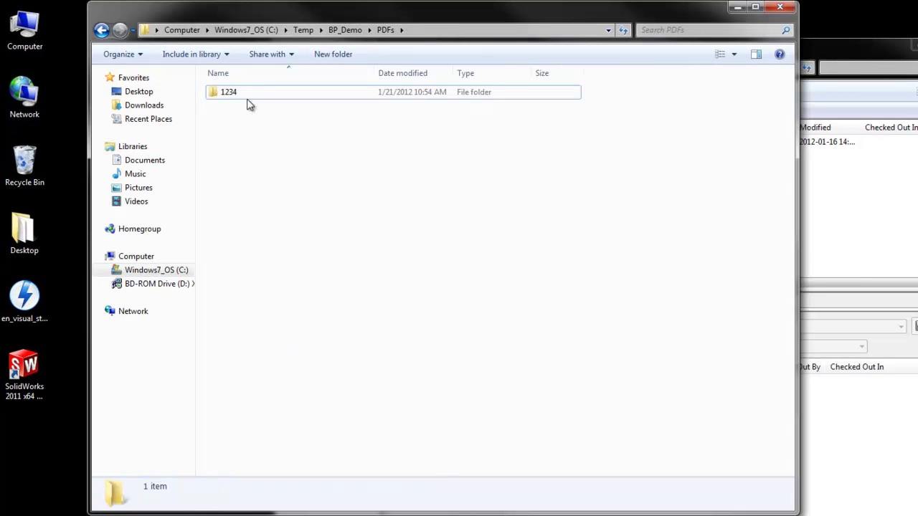
pyautogui.doubleClick(263, 96)
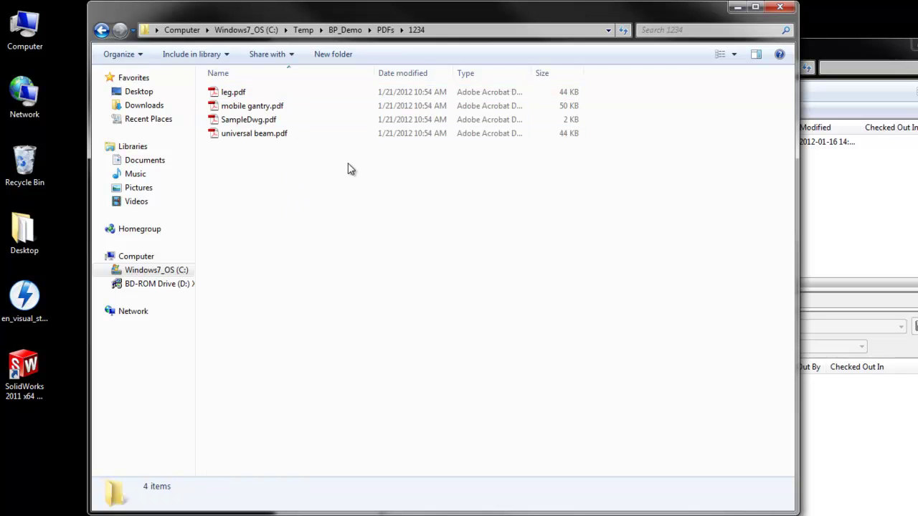
pyautogui.doubleClick(240, 94)
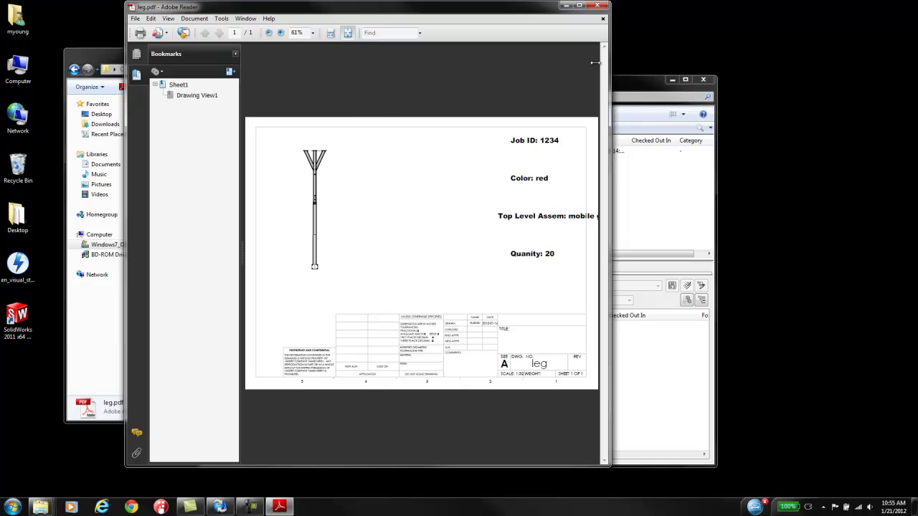
pyautogui.click(599, 5)
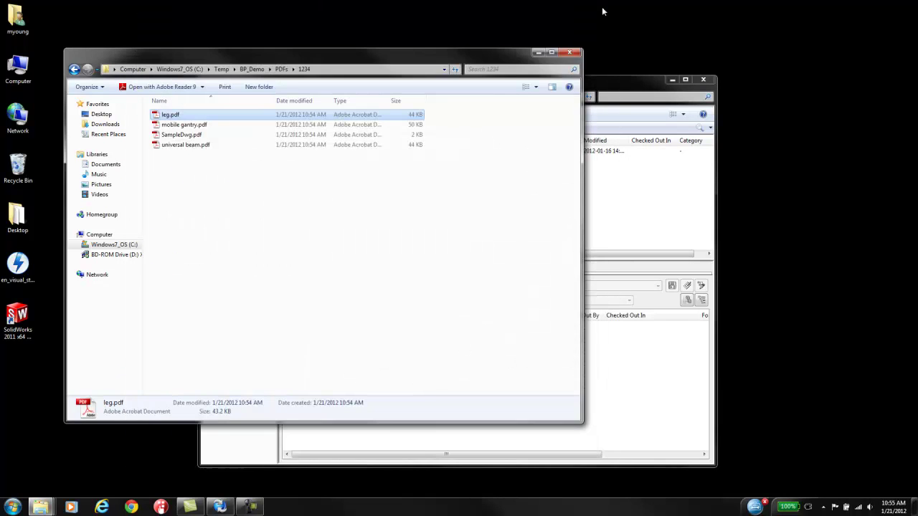
pyautogui.click(220, 507)
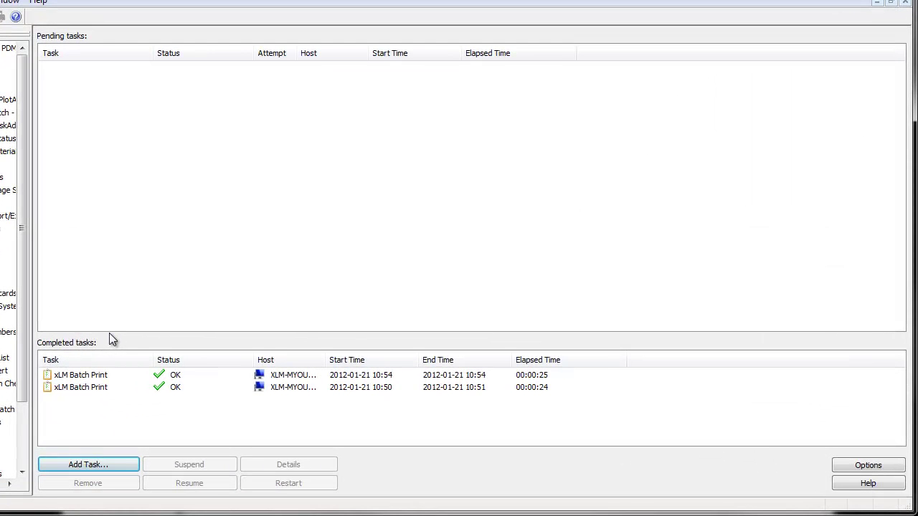
pyautogui.click(79, 376)
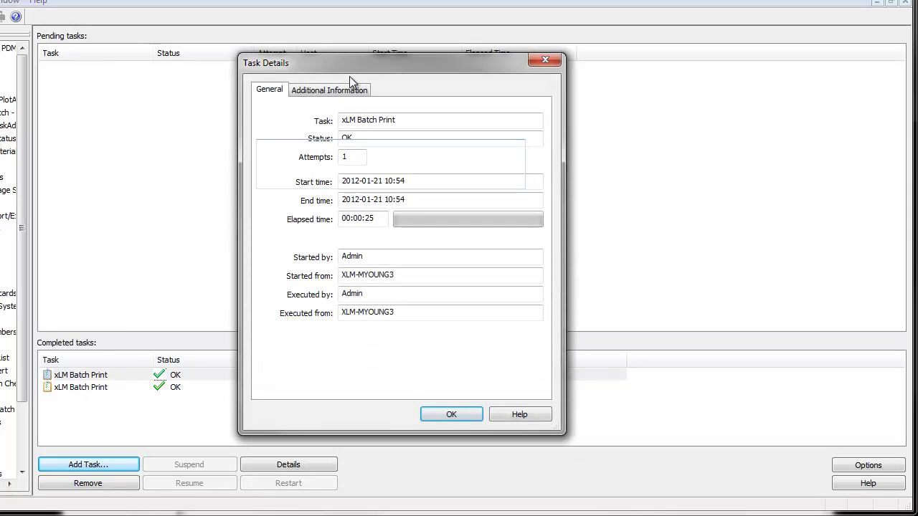
pyautogui.click(350, 91)
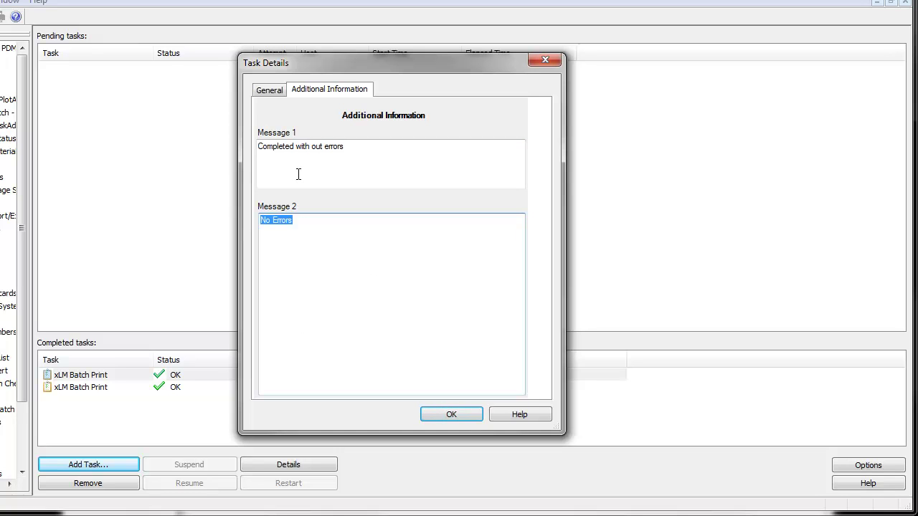
pyautogui.click(454, 418)
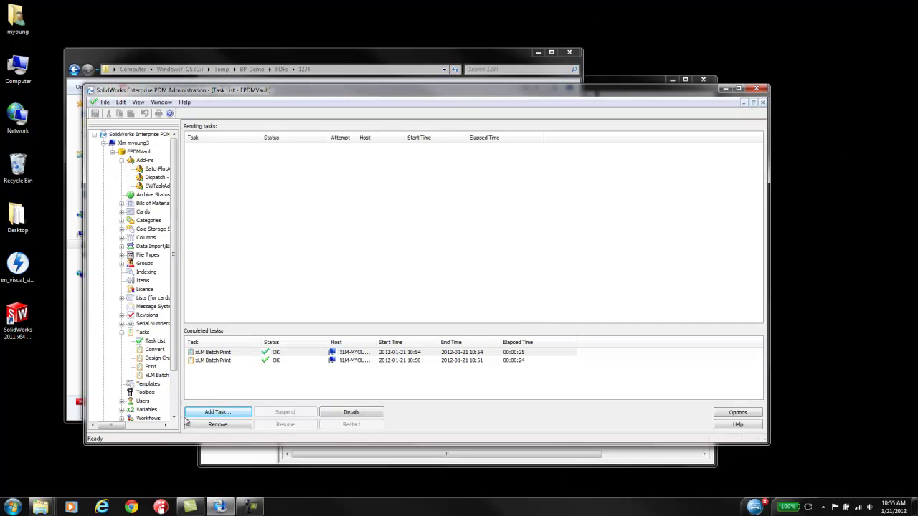
pyautogui.moveTo(43, 506)
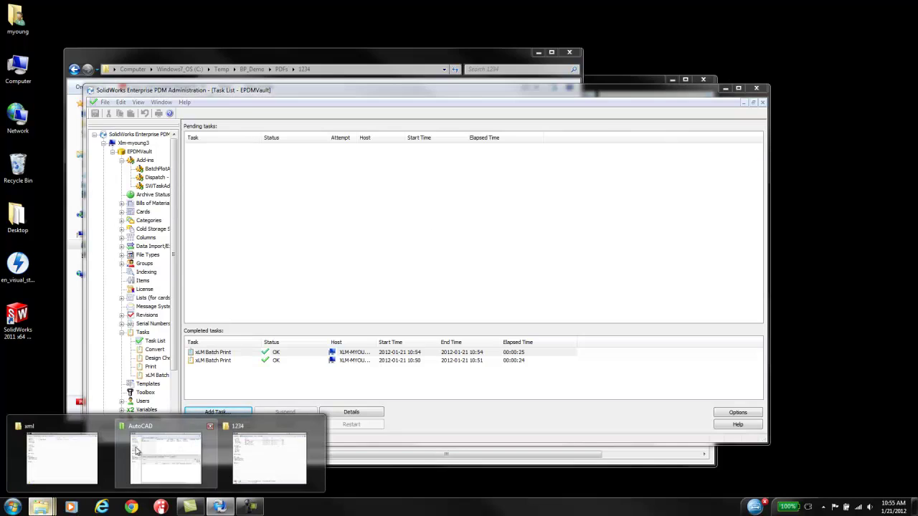
# Open xlmBatchPlot.xml and highlight its three PrinterName entries and blue/red Color entries
pyautogui.click(68, 455)
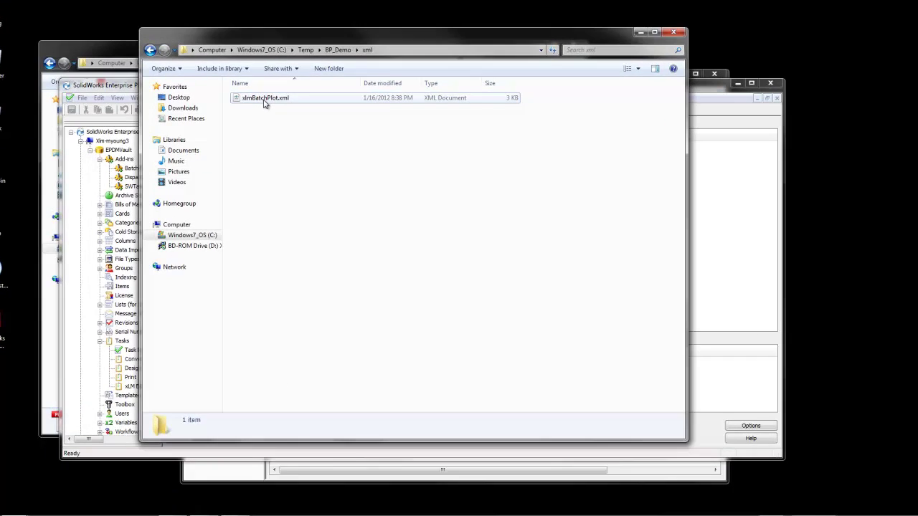
pyautogui.click(277, 105)
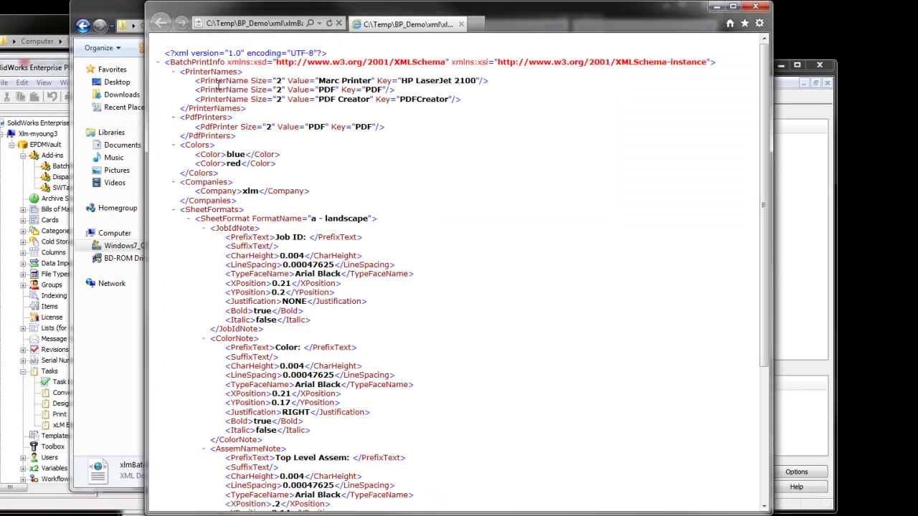
pyautogui.moveTo(465, 102); pyautogui.dragTo(202, 86)
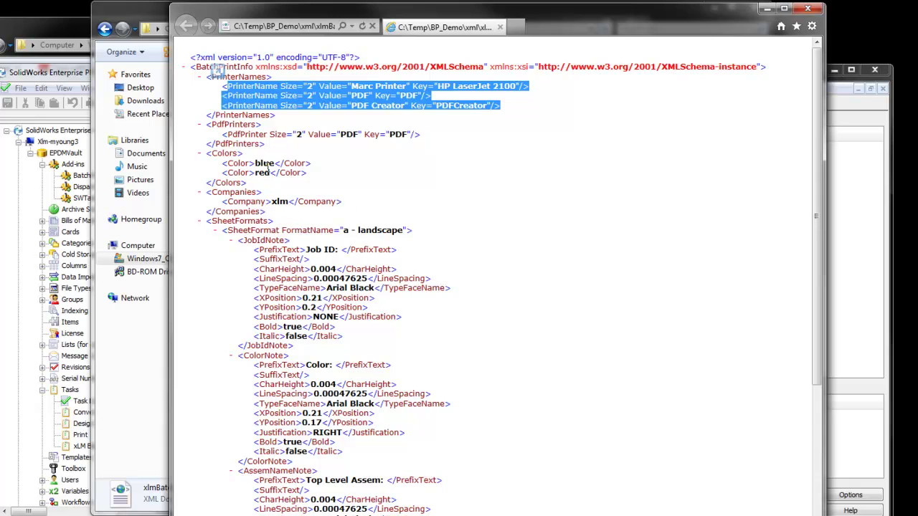
pyautogui.moveTo(307, 173); pyautogui.dragTo(228, 165)
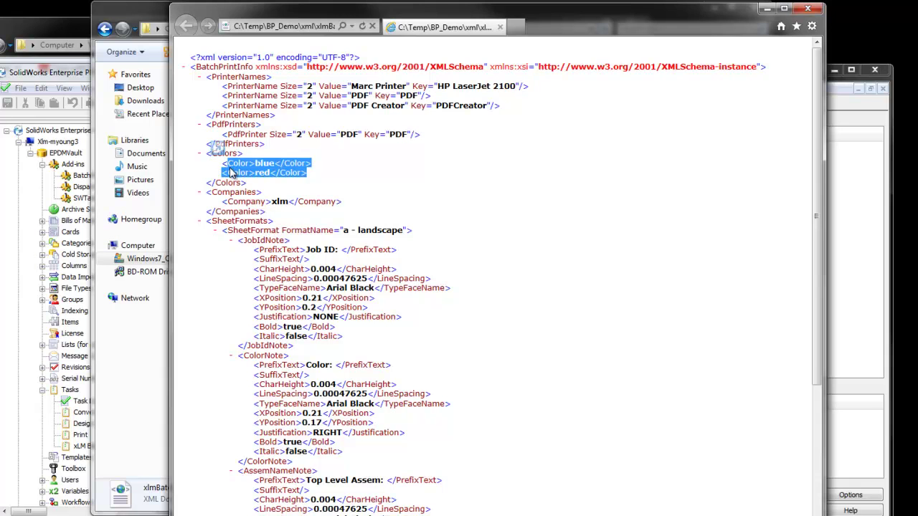